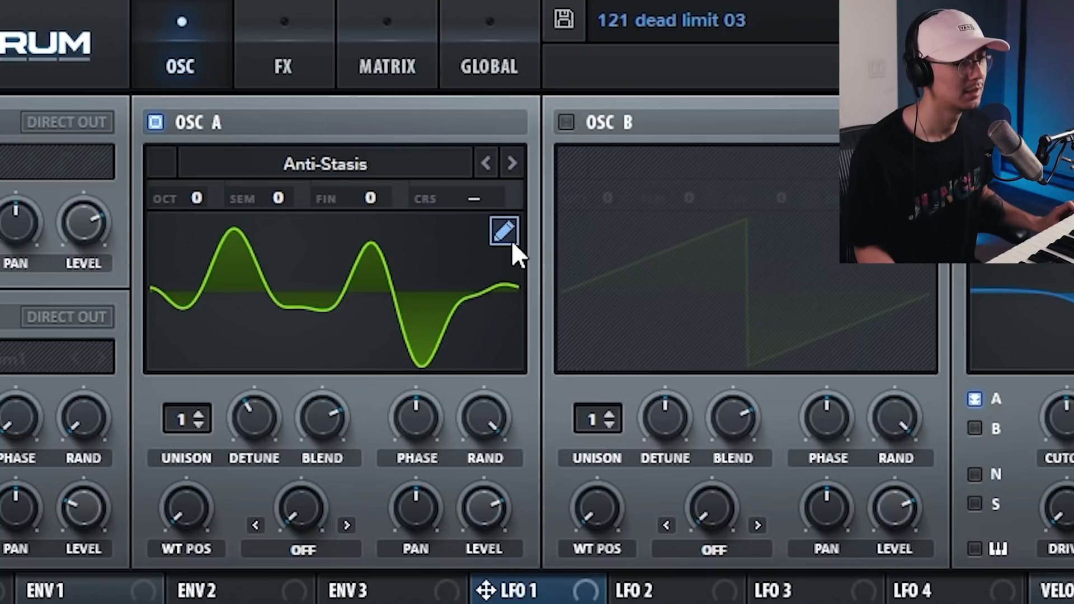
- Raise oscillator A's wavetable position to about three quarters and set its unison to 6 voices
{"action": "left_click", "coordinate": [186, 513]}
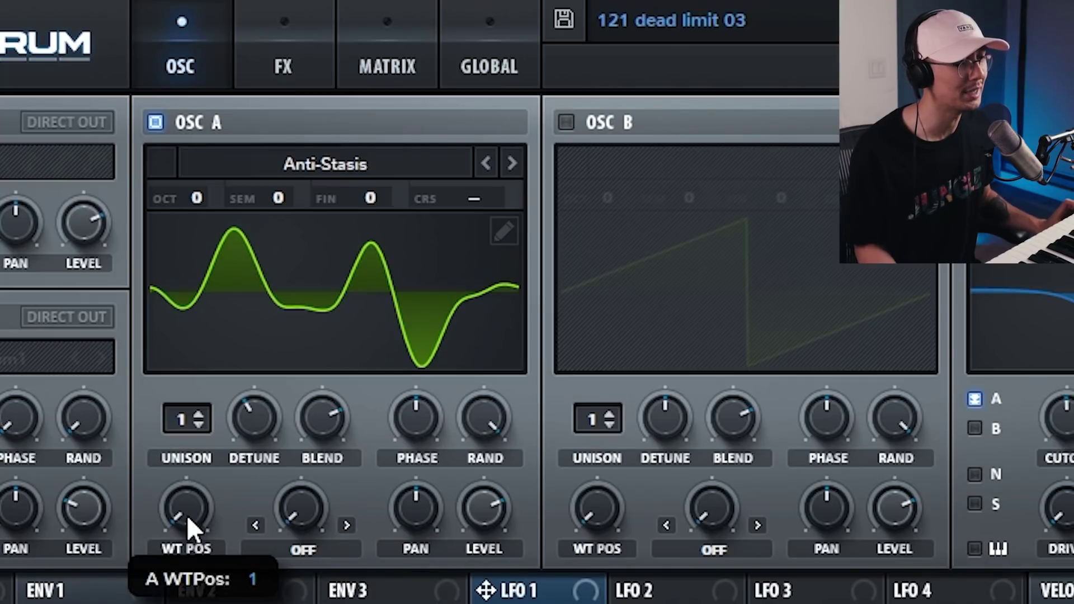
{"action": "left_click_drag", "start_coordinate": [187, 515], "coordinate": [175, 266]}
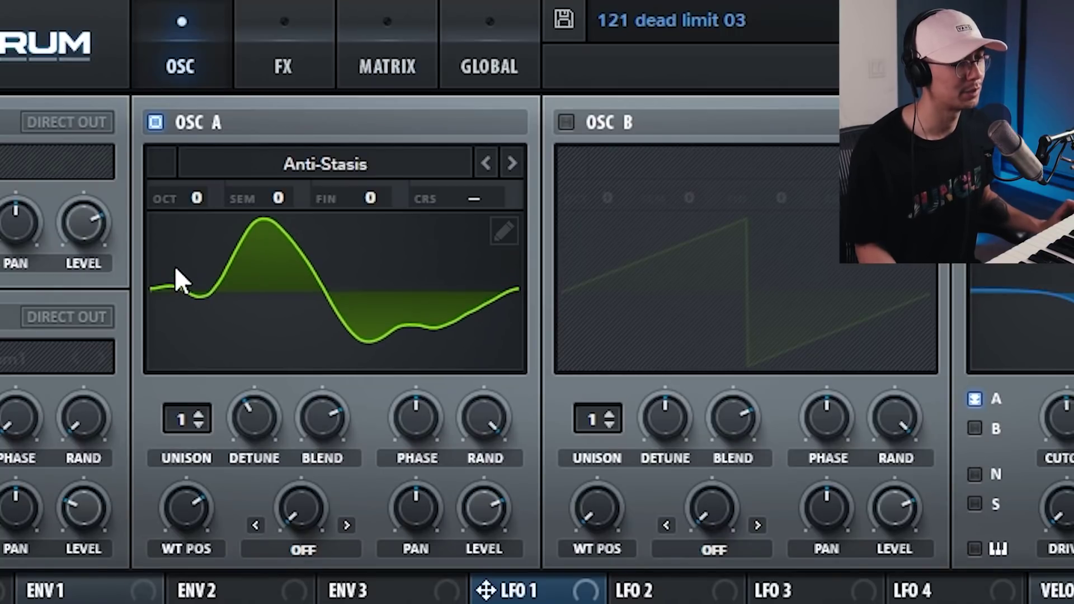
{"action": "left_click", "coordinate": [201, 423]}
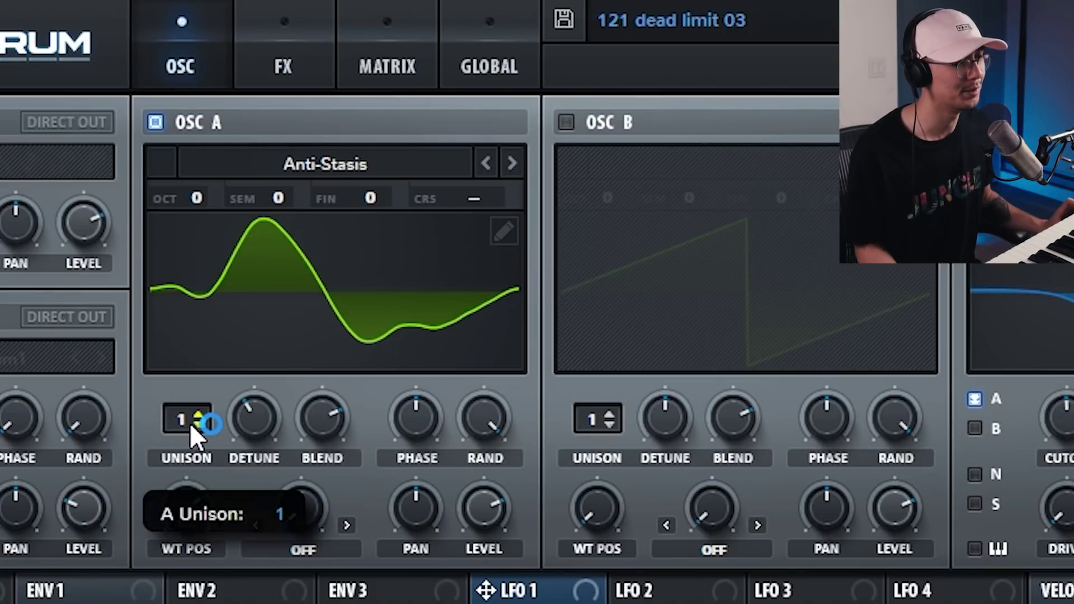
{"action": "left_click_drag", "start_coordinate": [191, 423], "coordinate": [192, 322]}
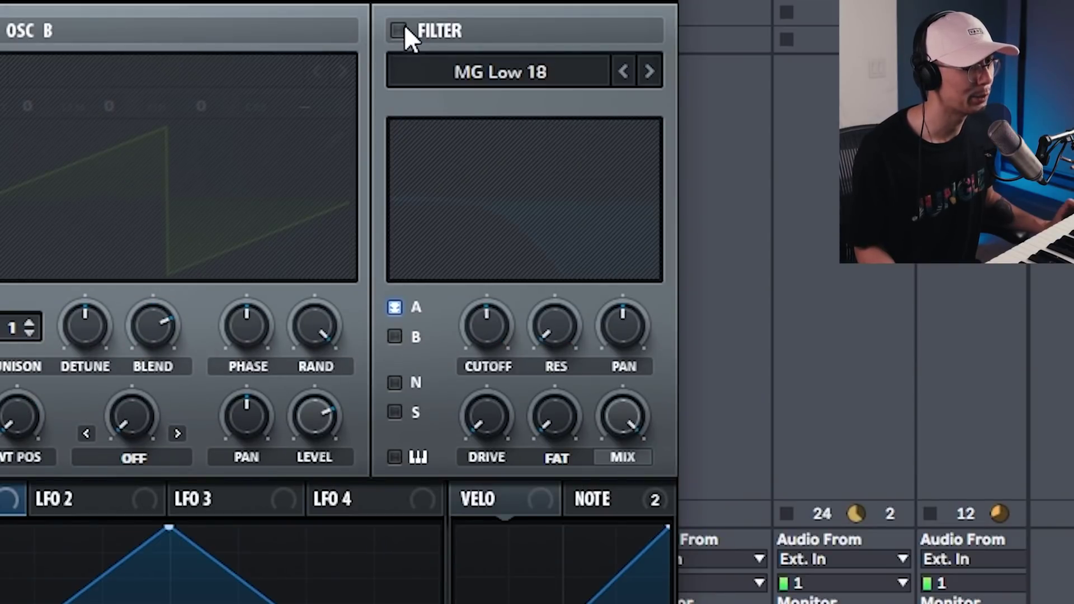
- Enable the filter and set its type to PN 12 from the Multi category
{"action": "left_click", "coordinate": [399, 30]}
{"action": "left_click", "coordinate": [434, 71]}
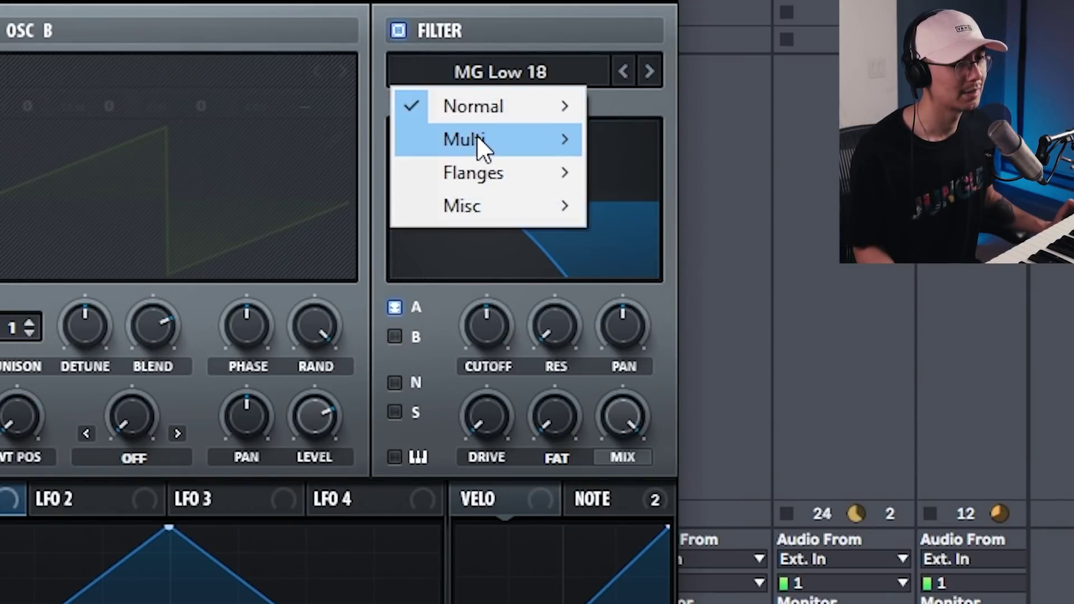
{"action": "mouse_move", "coordinate": [477, 139]}
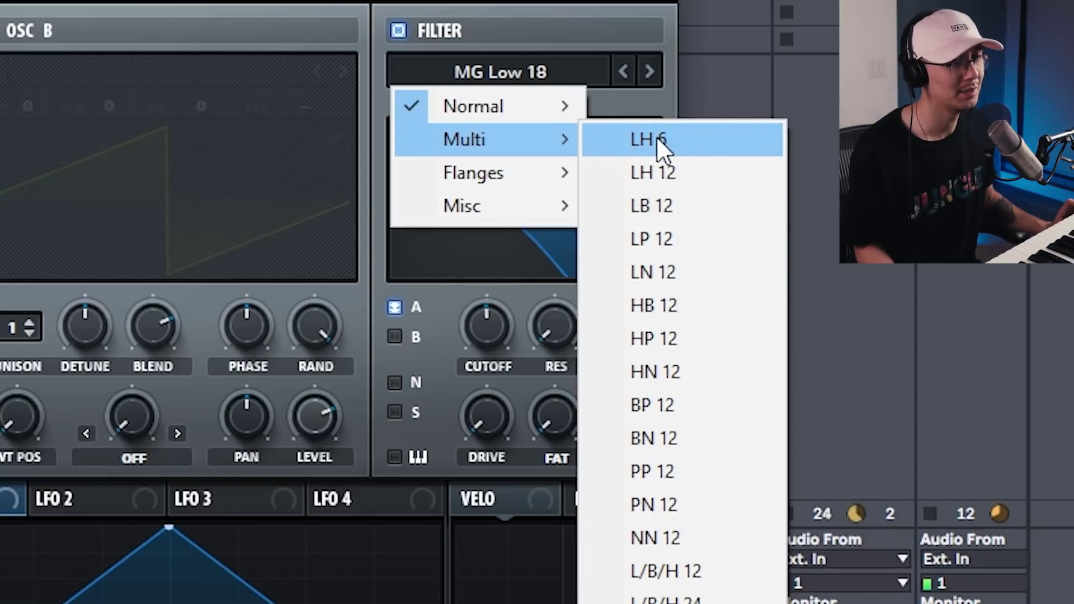
{"action": "left_click", "coordinate": [675, 502]}
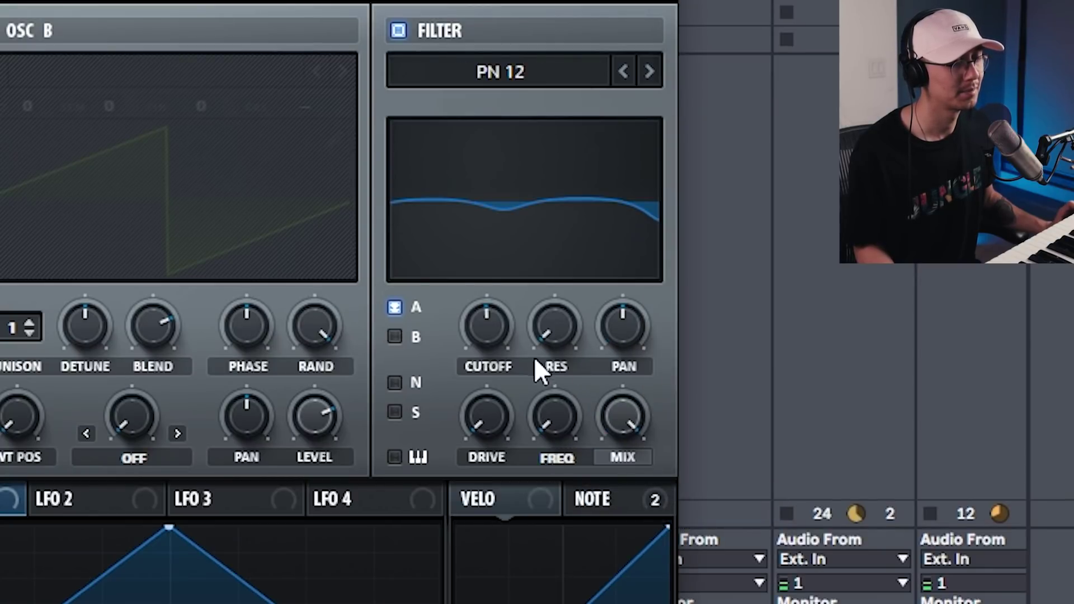
- Lower the filter's cutoff slightly below the midpoint and raise its resonance and drive
{"action": "left_click_drag", "start_coordinate": [491, 342], "coordinate": [494, 259]}
{"action": "left_click_drag", "start_coordinate": [551, 330], "coordinate": [544, 170]}
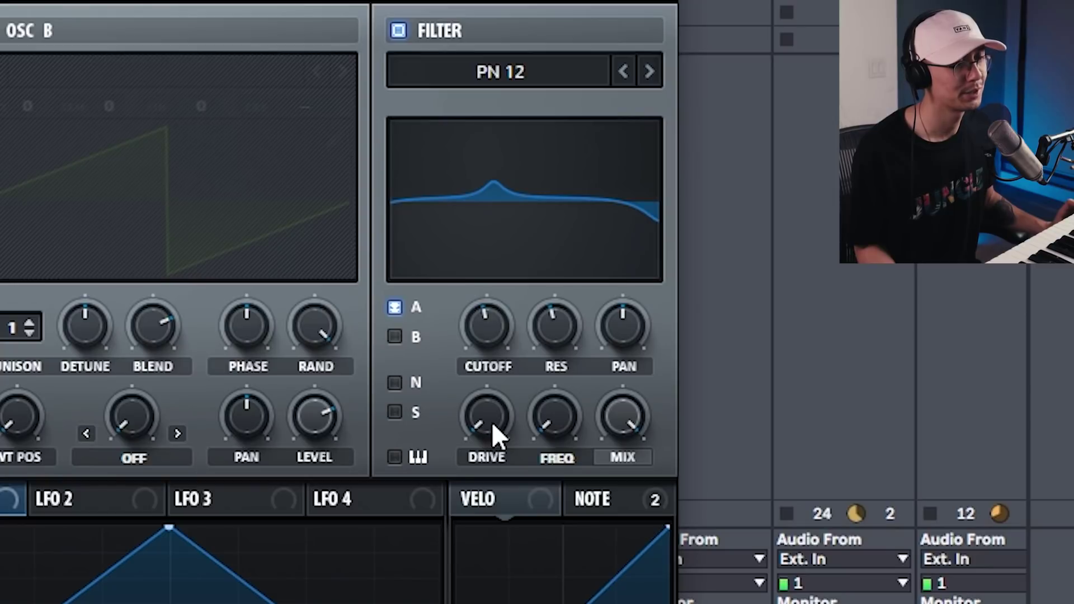
{"action": "mouse_move", "coordinate": [491, 422]}
{"action": "left_click_drag", "start_coordinate": [491, 421], "coordinate": [472, 319]}
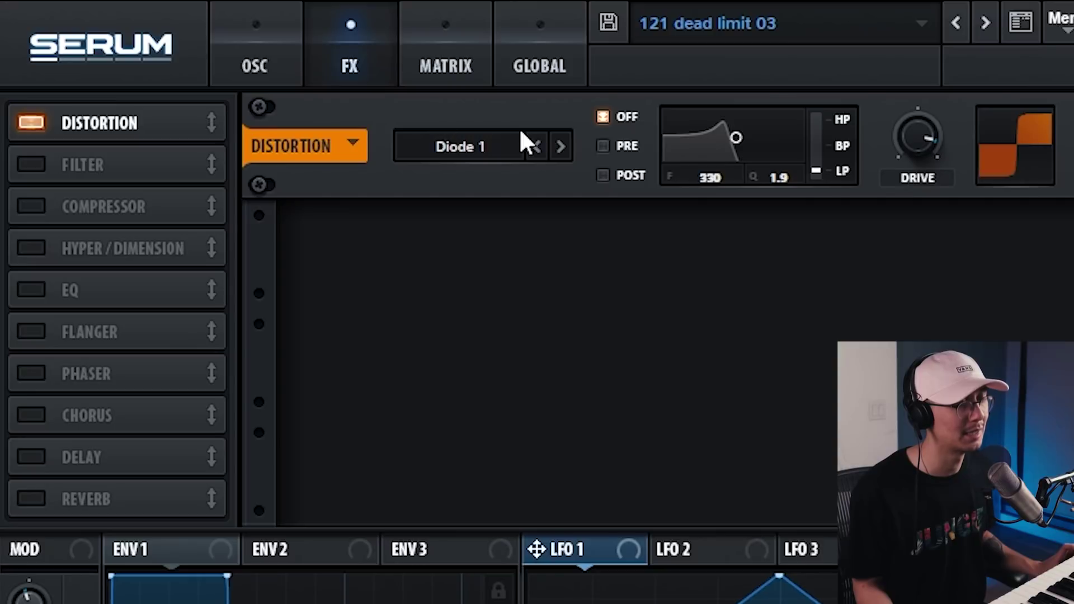
- Choose Diode 1 as the distortion type in the effects rack
{"action": "left_click", "coordinate": [489, 147]}
{"action": "left_click", "coordinate": [490, 269]}
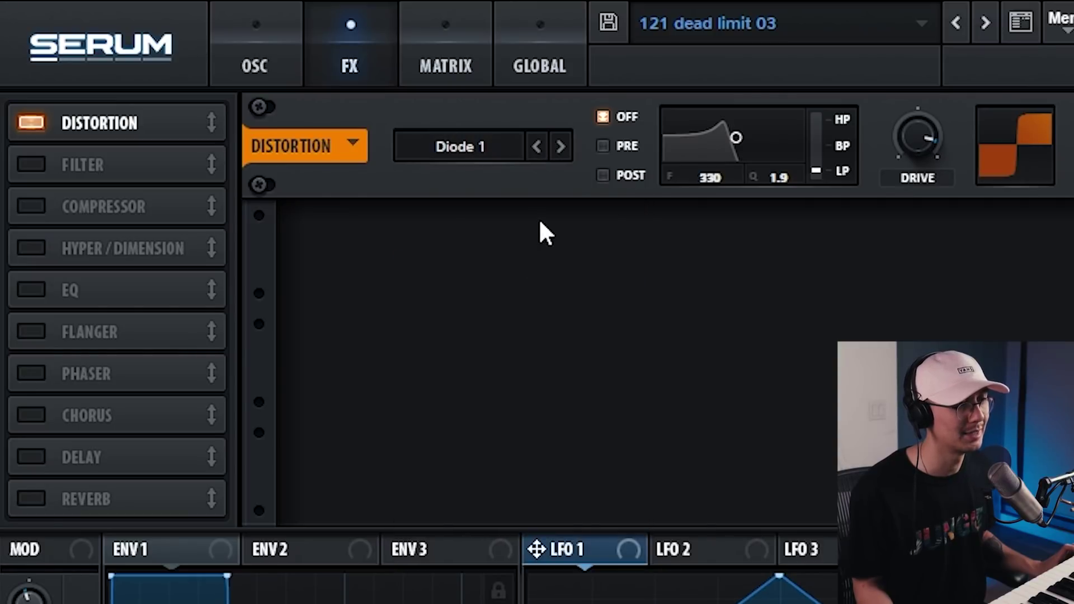
{"action": "mouse_move", "coordinate": [901, 144]}
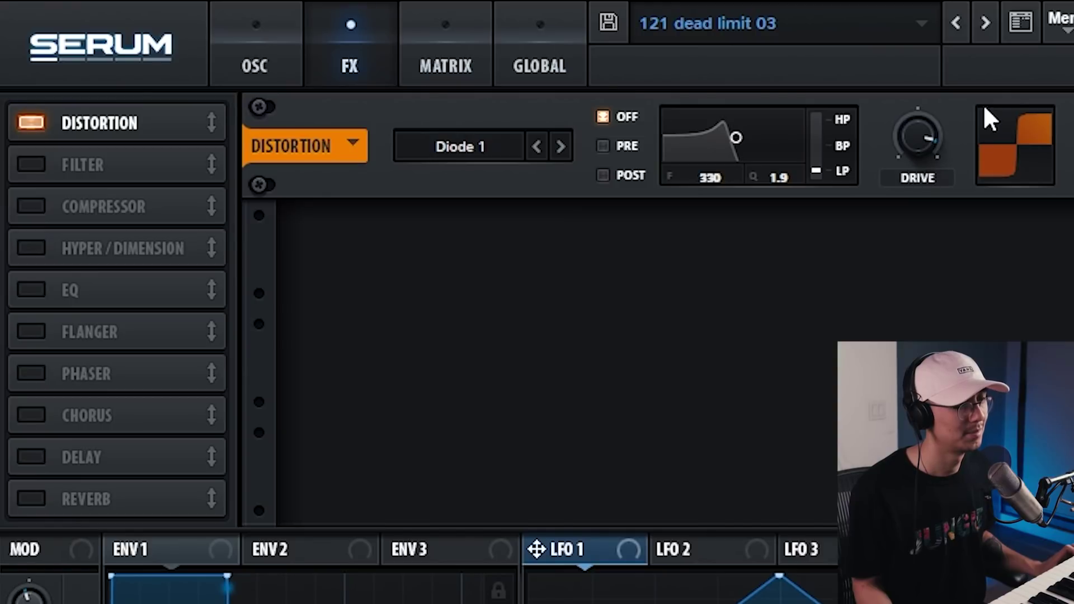
- Add the Compressor effect and switch it to multiband mode
{"action": "left_click", "coordinate": [32, 207]}
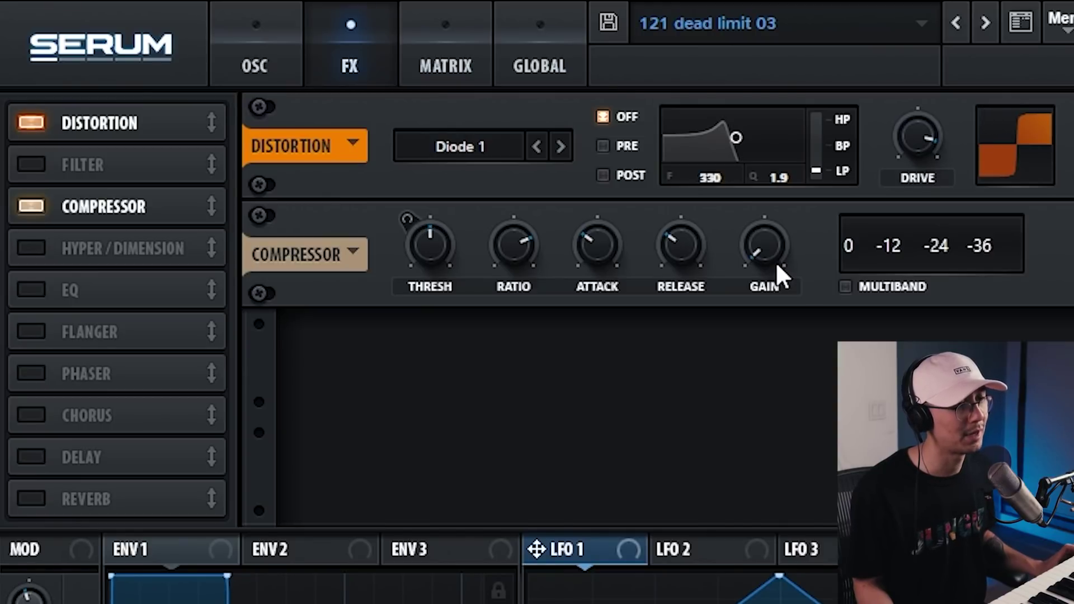
{"action": "left_click", "coordinate": [844, 287]}
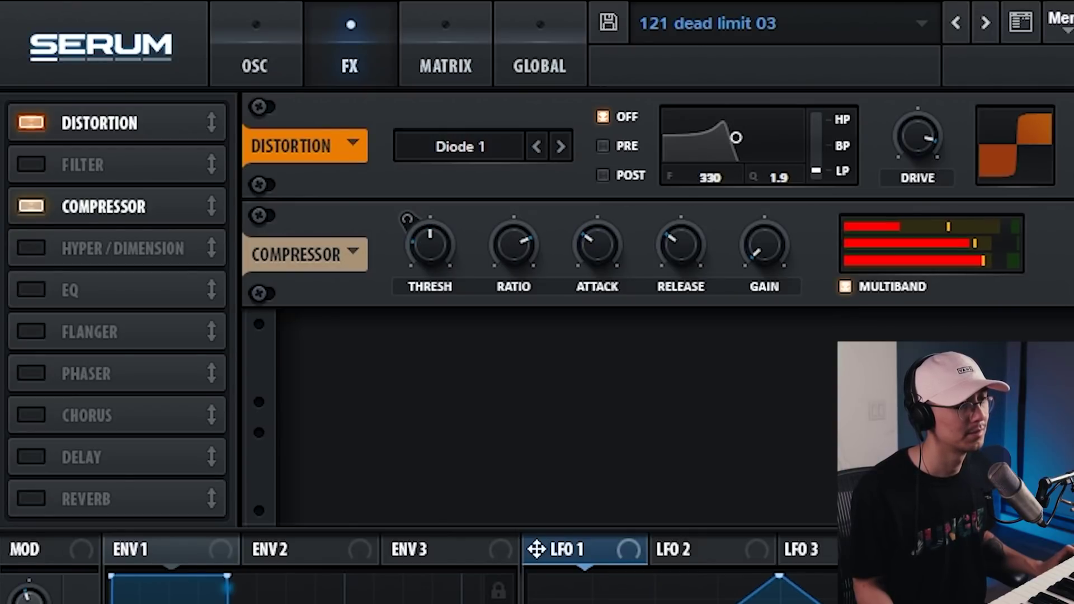
{"action": "mouse_move", "coordinate": [434, 242]}
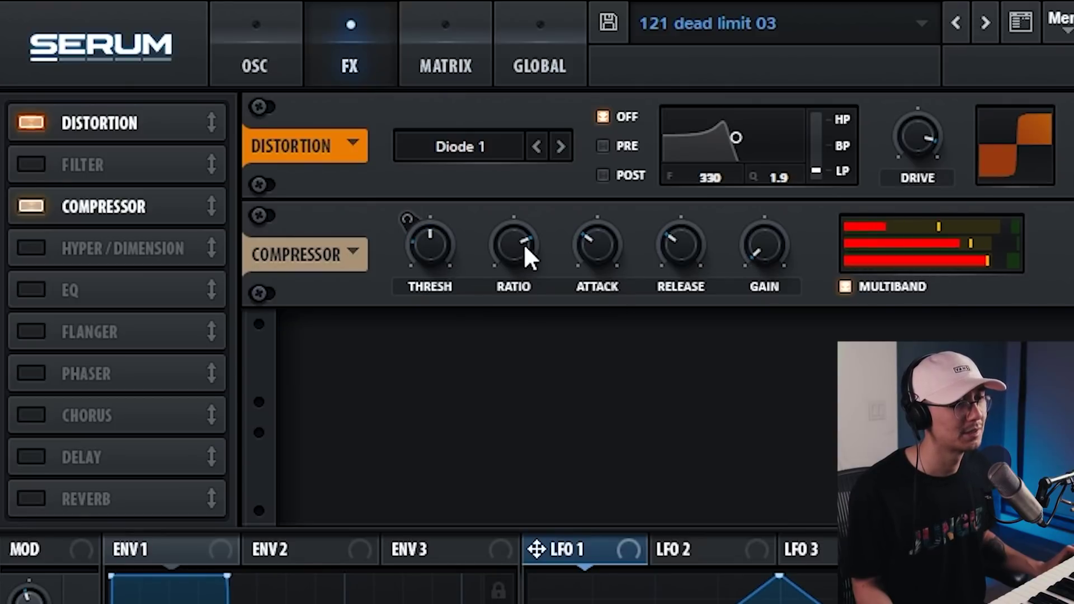
{"action": "left_click_drag", "start_coordinate": [878, 224], "coordinate": [894, 240]}
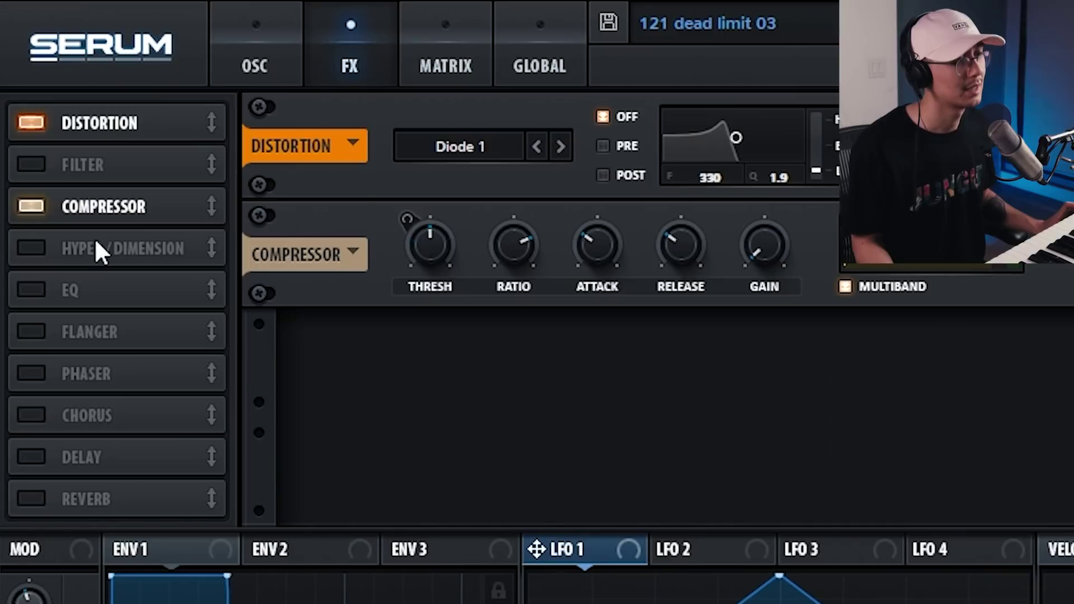
- Add the Hyper/Dimension and EQ effects to the effects chain
{"action": "left_click", "coordinate": [39, 246]}
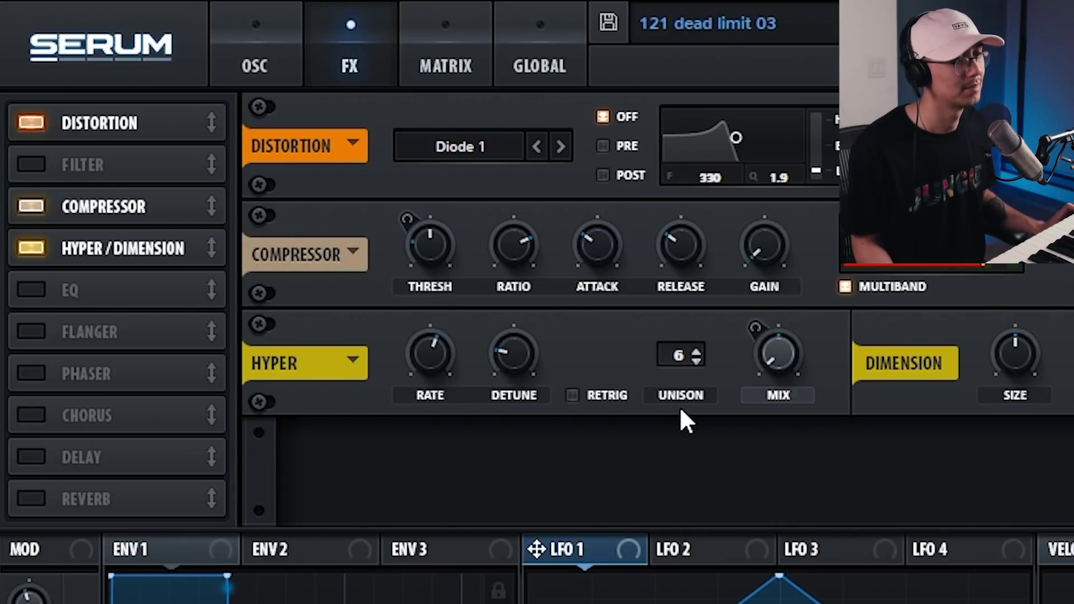
{"action": "left_click", "coordinate": [31, 291]}
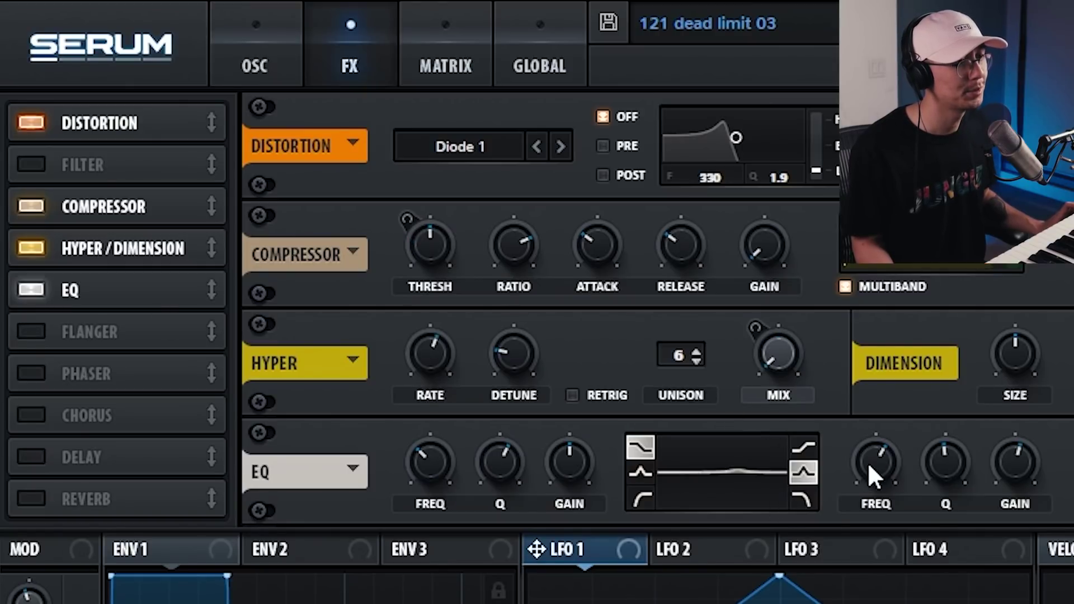
{"action": "mouse_move", "coordinate": [869, 467]}
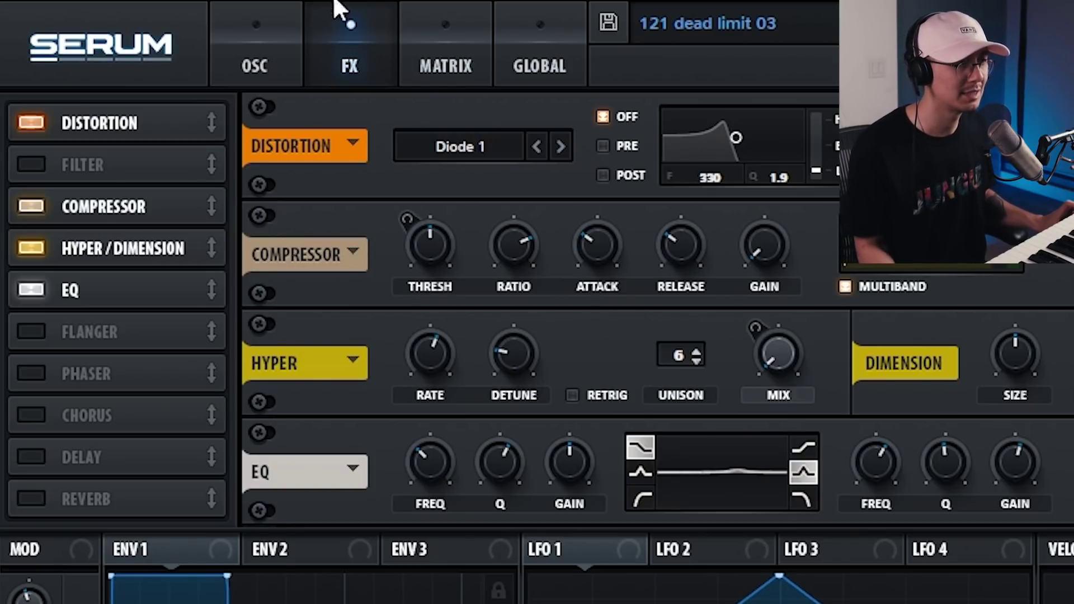
- Set oscillator A's warp mode to Asym + and try out its warp amount
{"action": "left_click", "coordinate": [255, 37]}
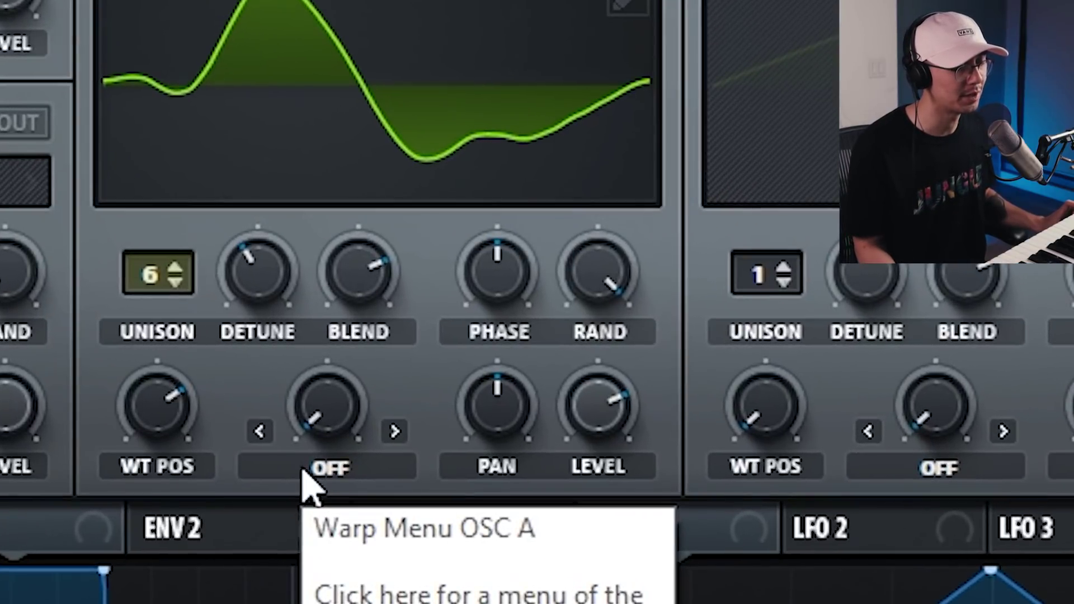
{"action": "left_click", "coordinate": [350, 513]}
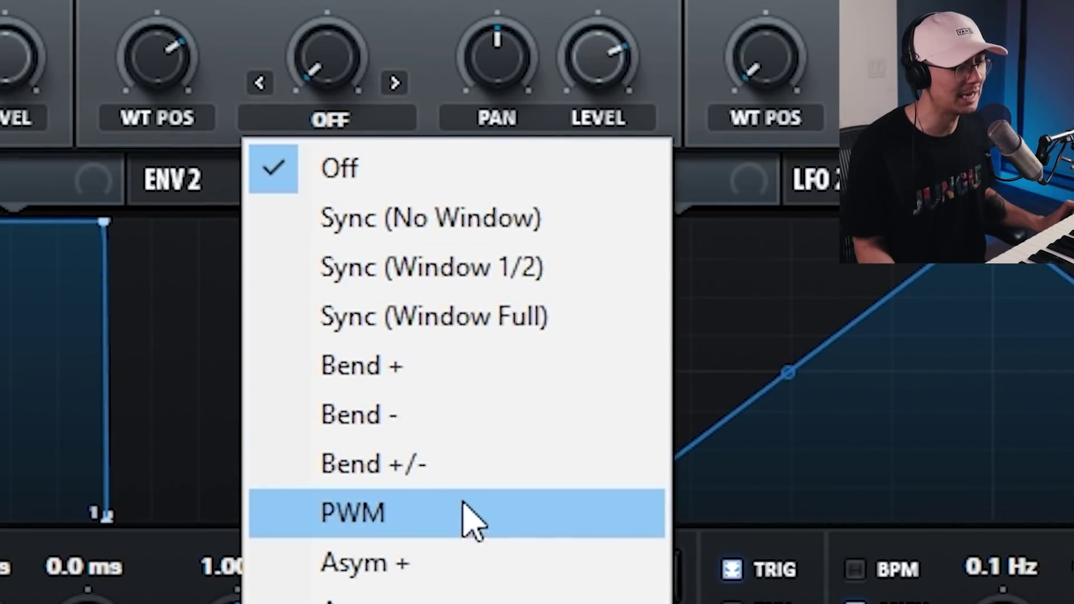
{"action": "left_click", "coordinate": [471, 565]}
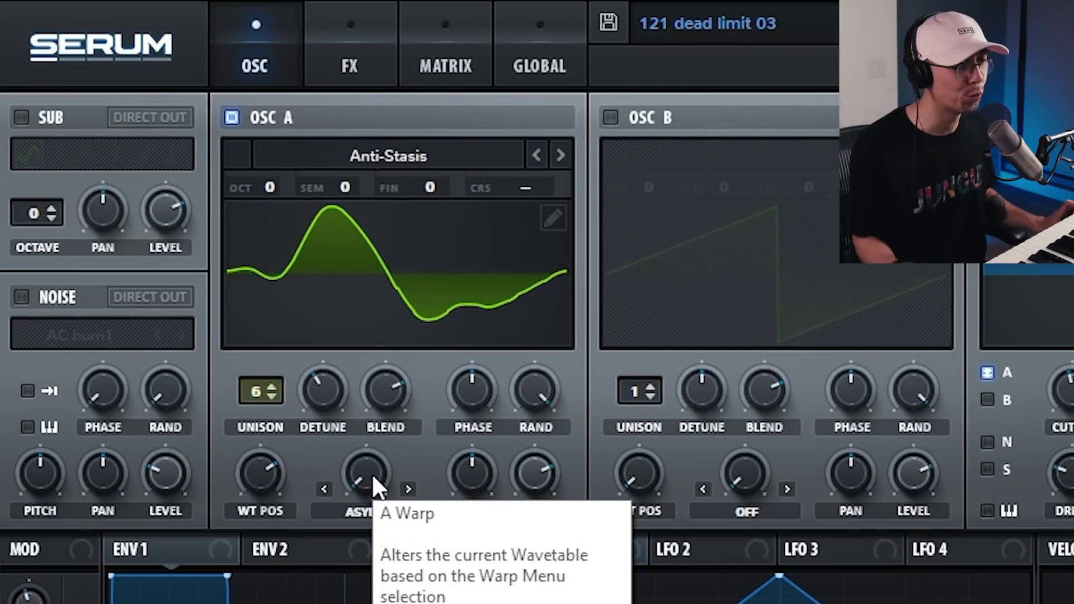
{"action": "left_click_drag", "start_coordinate": [371, 472], "coordinate": [382, 602]}
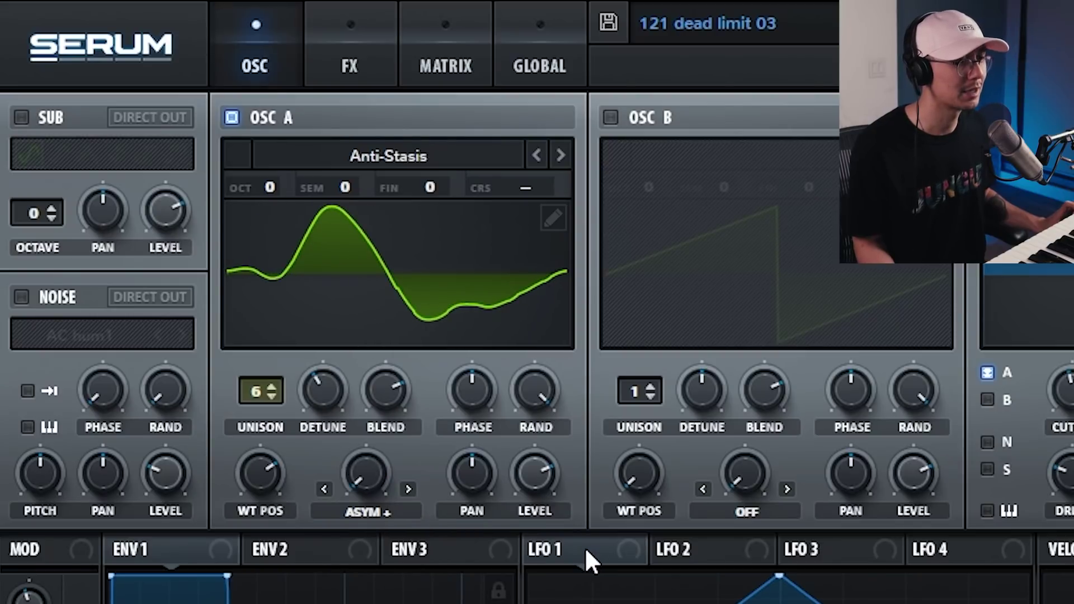
- Assign LFO 1 to oscillator A's warp amount and the Note source to LFO 1's rate
{"action": "mouse_move", "coordinate": [574, 550]}
{"action": "left_click_drag", "start_coordinate": [565, 548], "coordinate": [360, 479]}
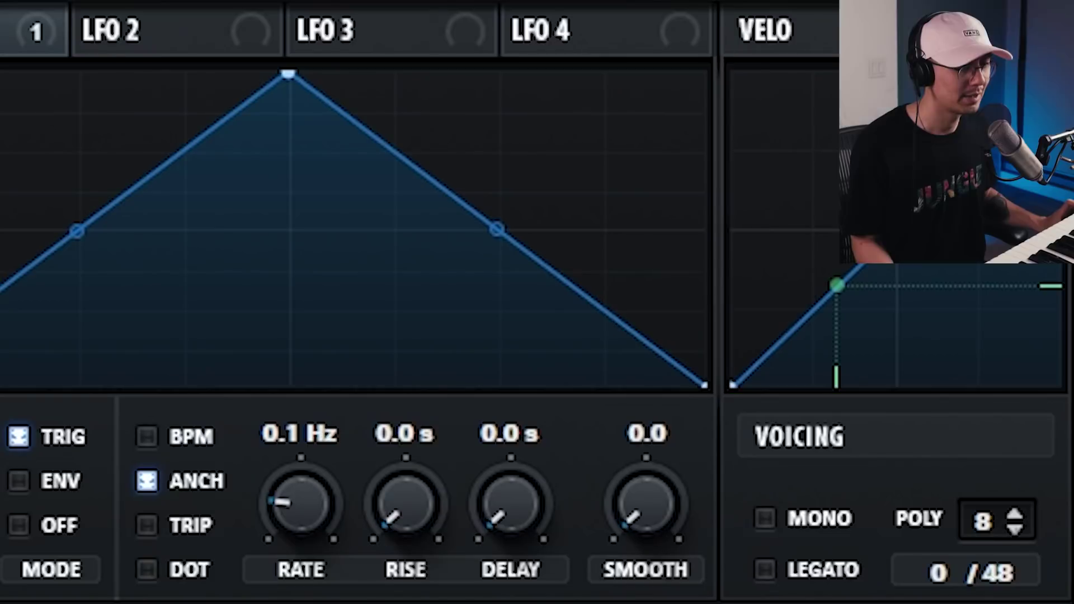
{"action": "left_click_drag", "start_coordinate": [836, 74], "coordinate": [306, 507]}
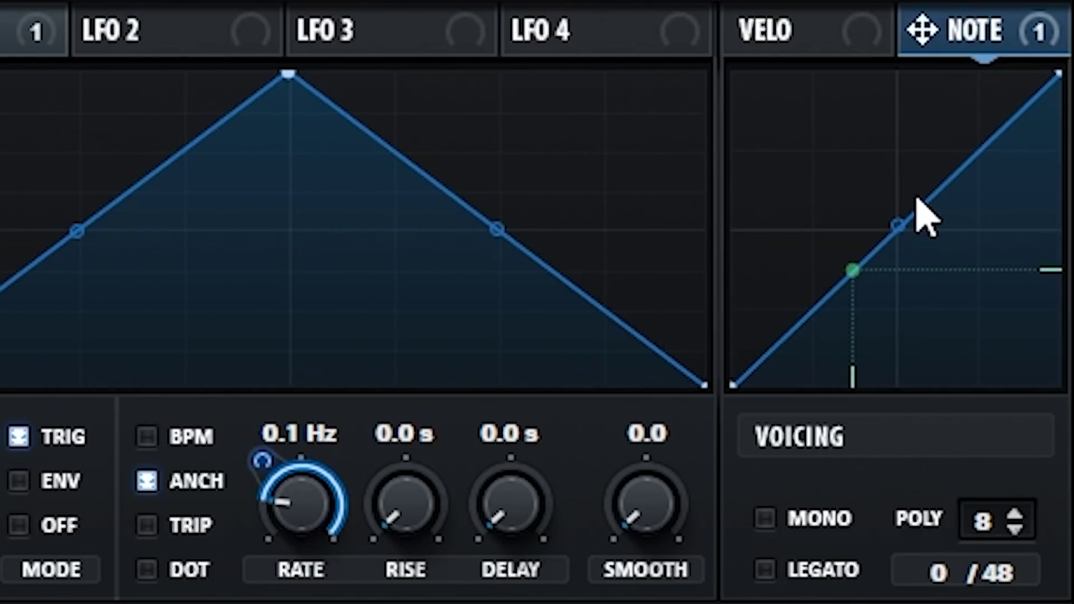
- Switch the voicing to Mono and adjust the portamento amount
{"action": "left_click", "coordinate": [766, 521]}
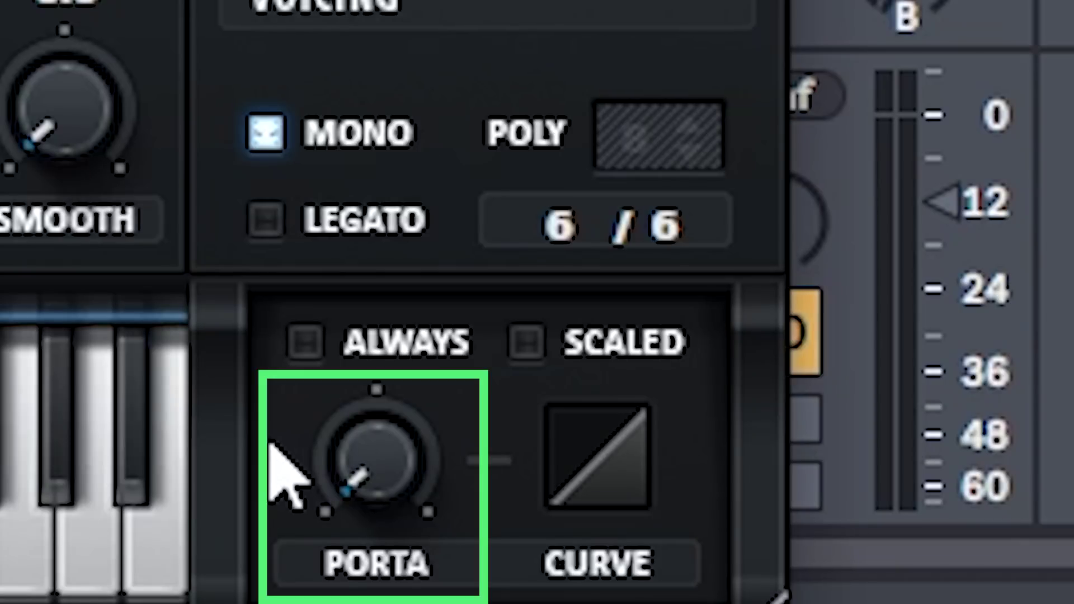
{"action": "left_click_drag", "start_coordinate": [380, 436], "coordinate": [363, 53]}
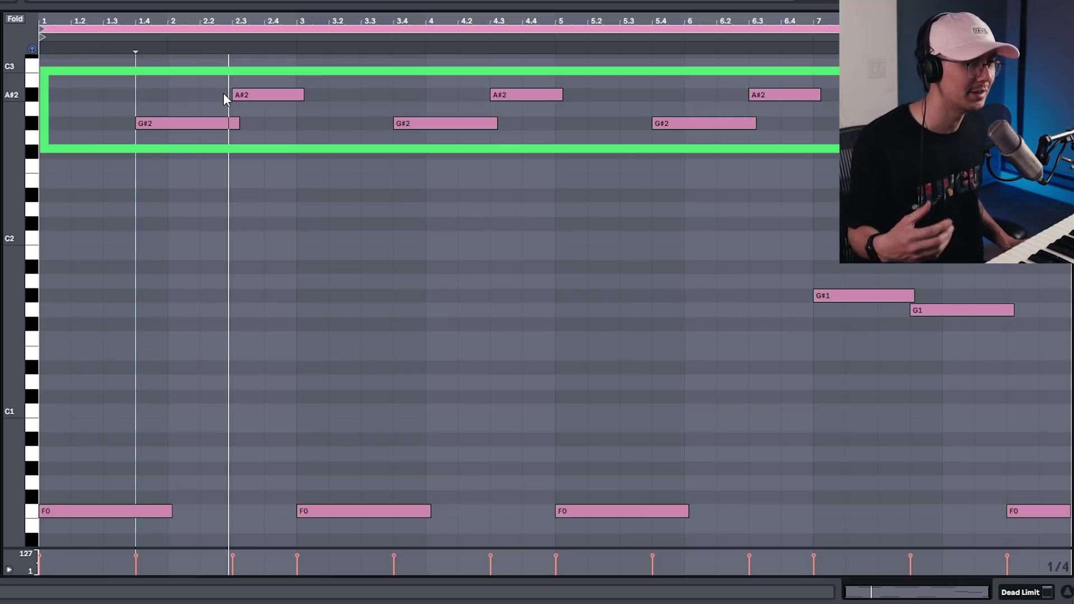
- Transpose the clip's upper G#2 and A#2 notes down one octave and play the clip to compare
{"action": "key", "text": "space"}
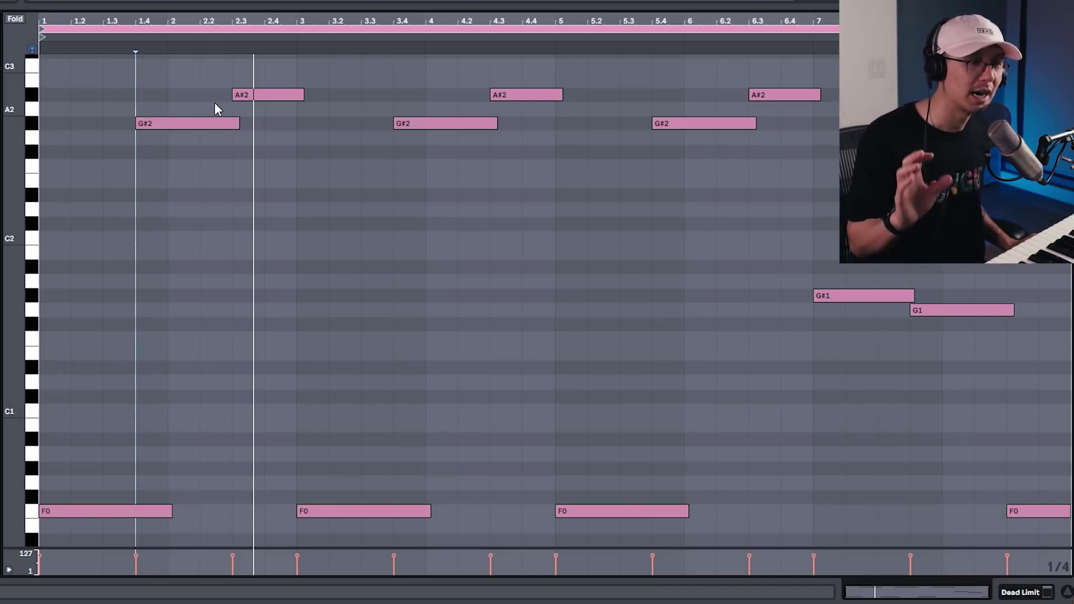
{"action": "key", "text": "space"}
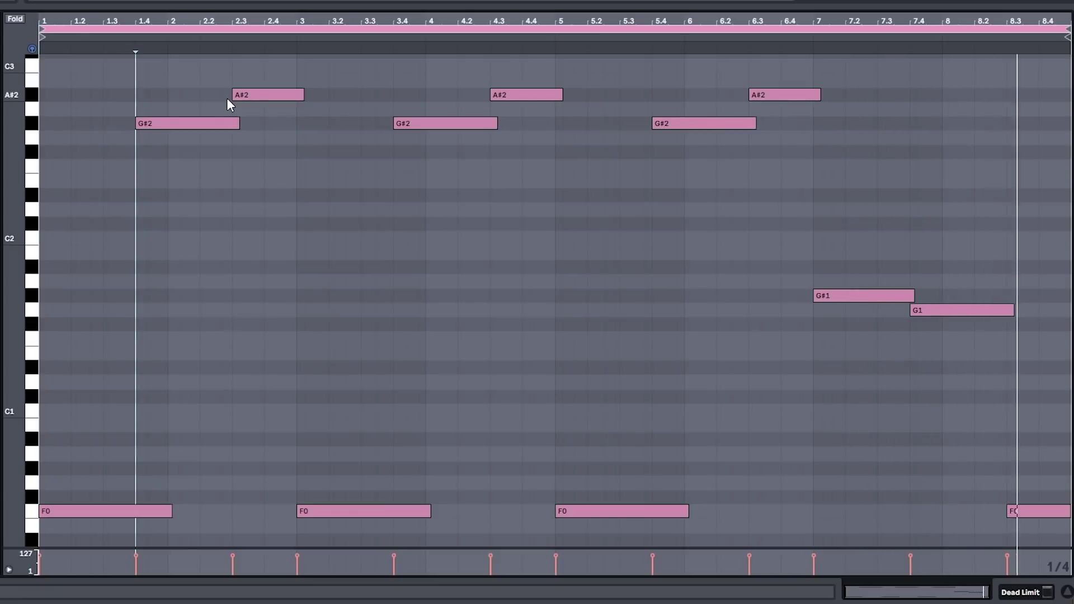
{"action": "left_click_drag", "start_coordinate": [32, 123], "coordinate": [37, 99]}
{"action": "key", "text": "ctrl+l"}
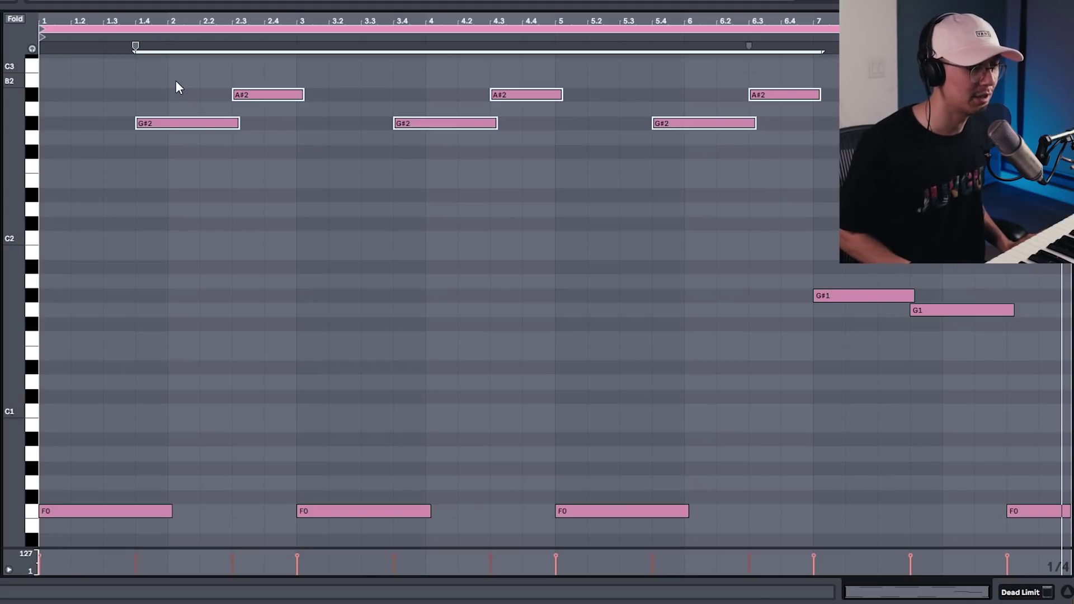
{"action": "key", "text": "shift+Down"}
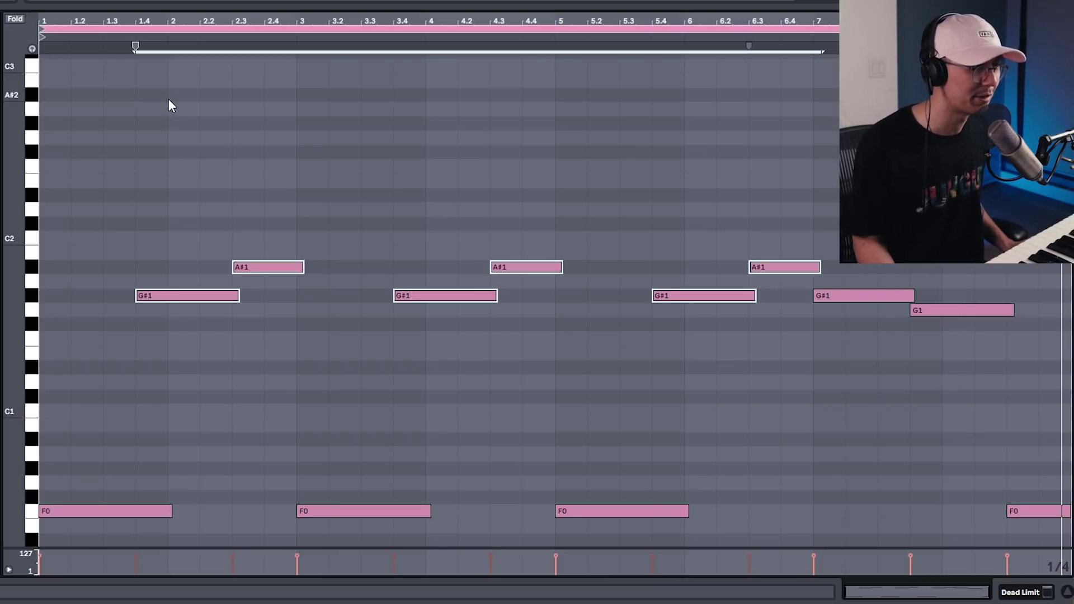
{"action": "left_click", "coordinate": [169, 99]}
{"action": "key", "text": "space"}
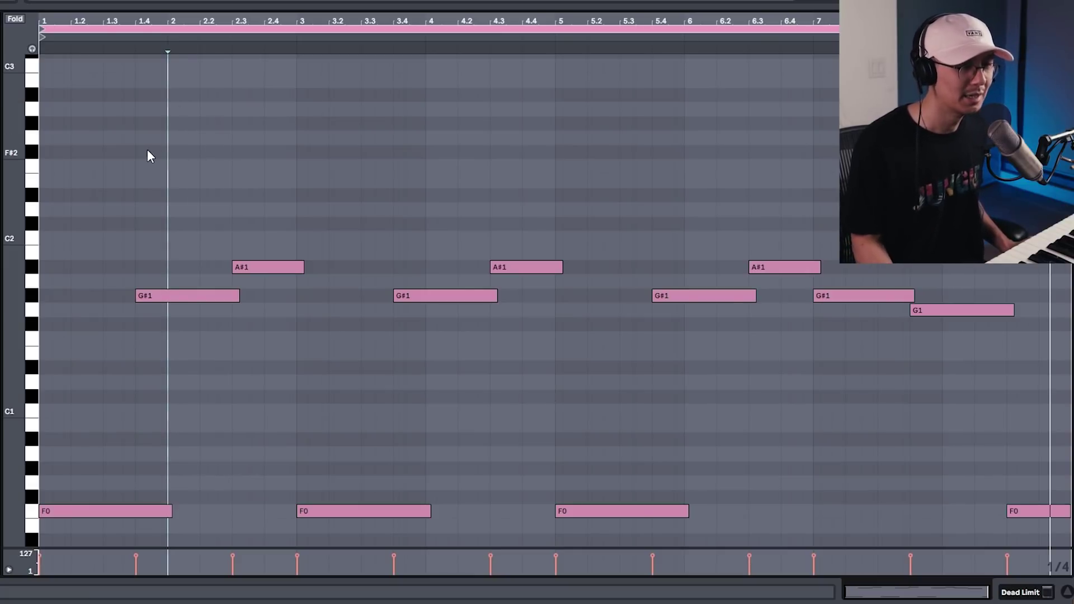
- Transpose all of the clip's G#1 and A#1 notes up one octave and play the clip
{"action": "left_click_drag", "start_coordinate": [137, 147], "coordinate": [857, 384]}
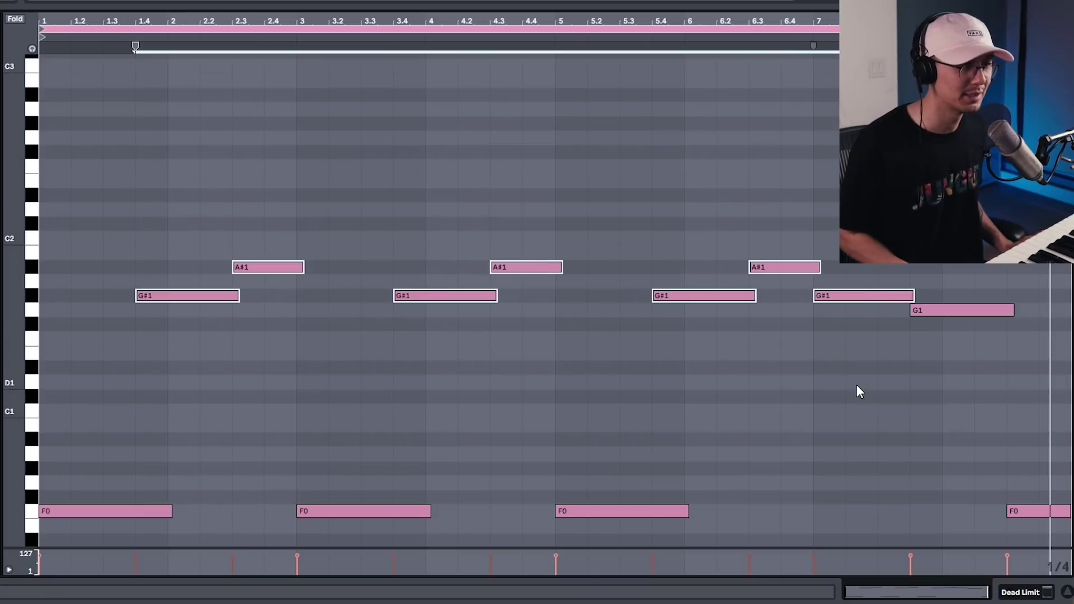
{"action": "key", "text": "shift+Up"}
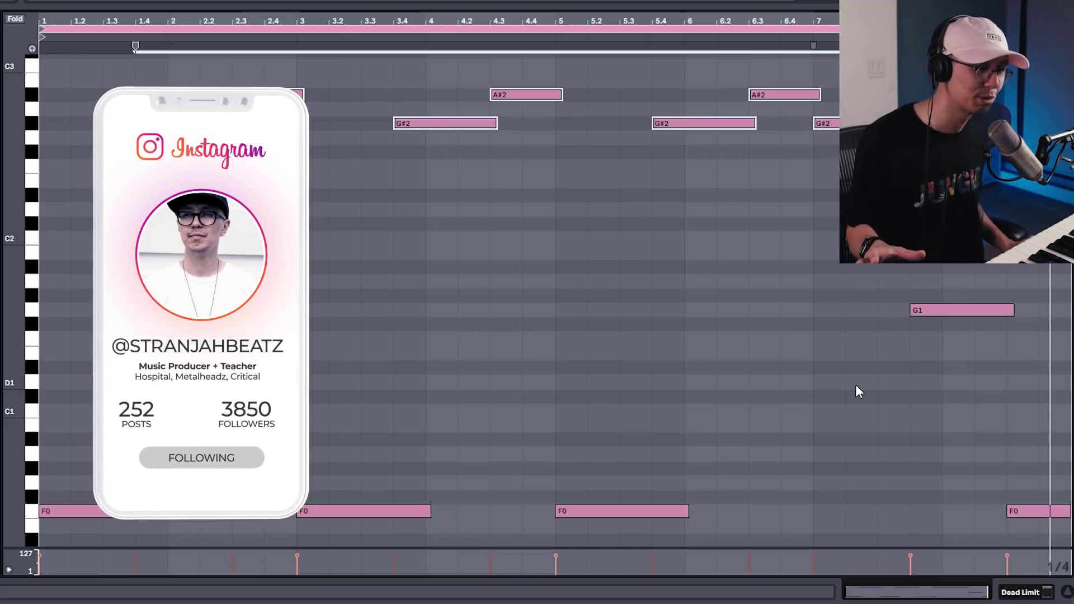
{"action": "key", "text": "space"}
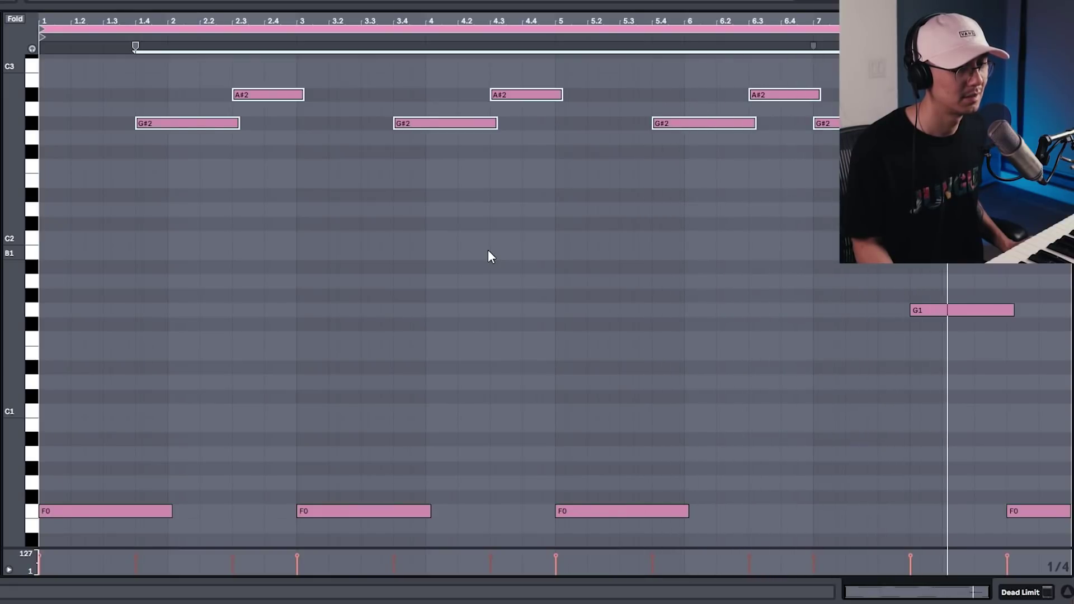
{"action": "left_click", "coordinate": [528, 263]}
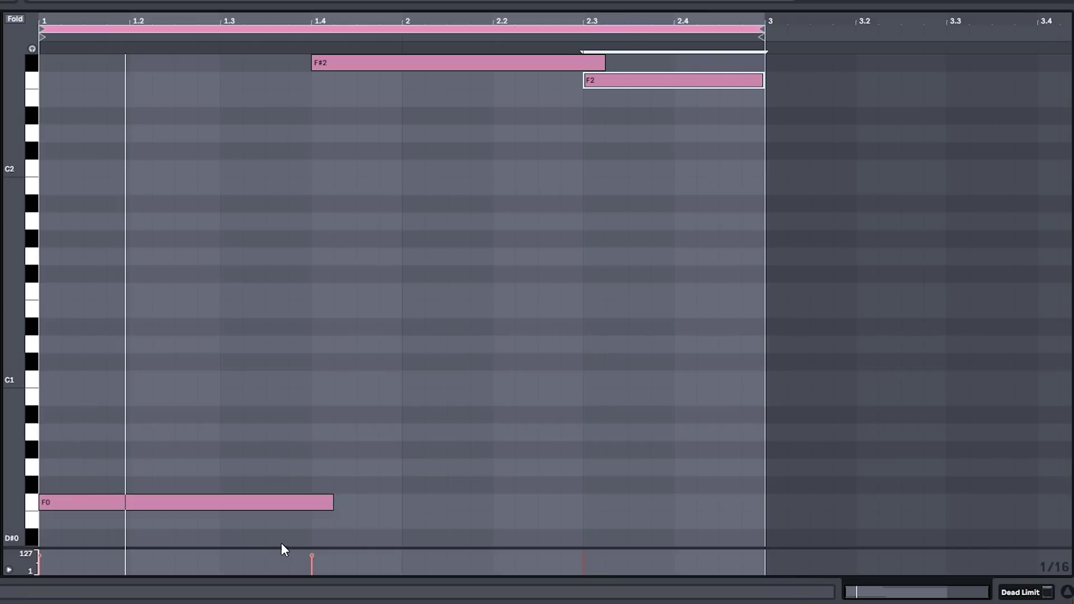
- Examine how the F0 note overlaps the start of the F#2 note and play the clip
{"action": "left_click", "coordinate": [332, 501]}
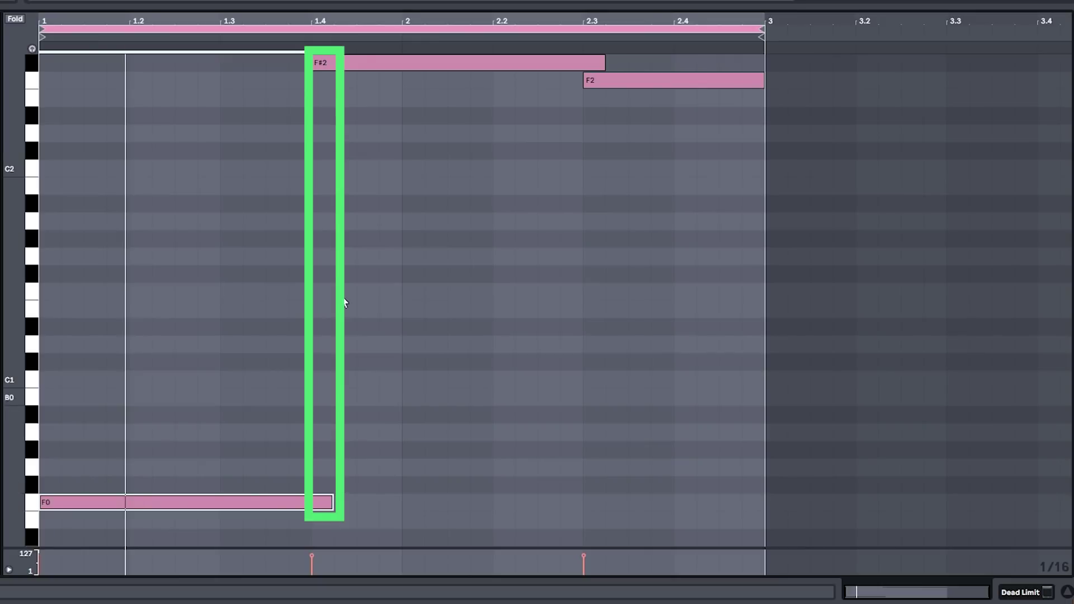
{"action": "key", "text": "space"}
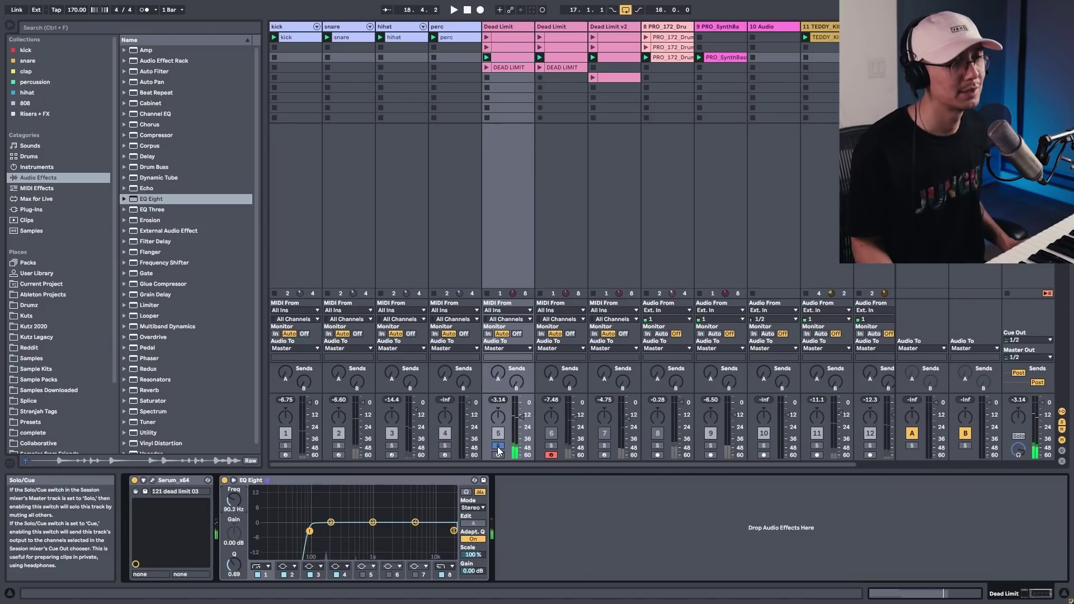
- Unsolo the Dead Limit track 5 to hear the full mix, and close the Serum window
{"action": "left_click", "coordinate": [498, 447]}
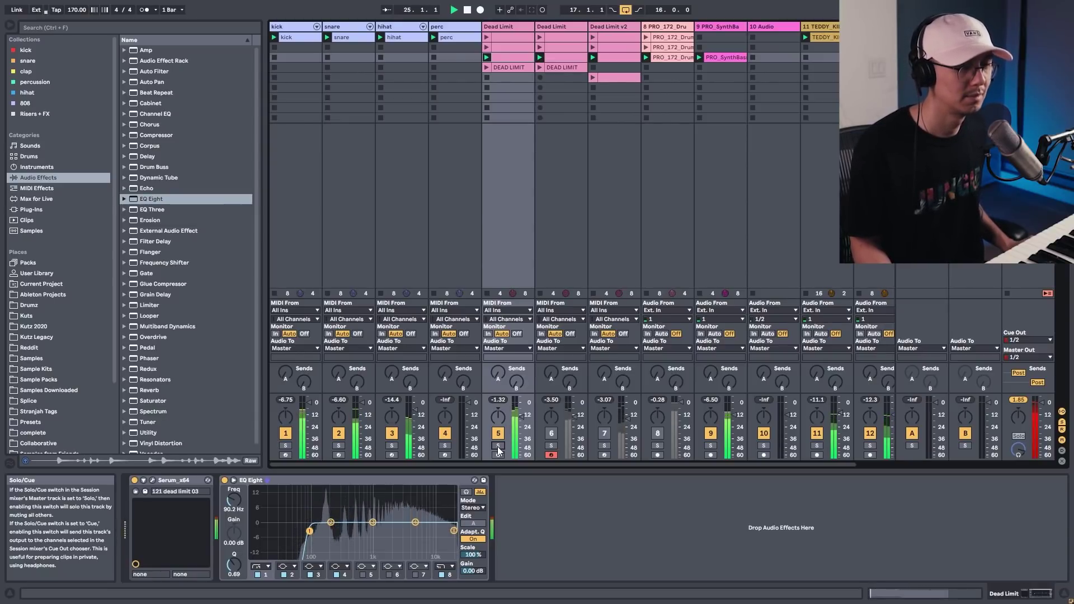
{"action": "key", "text": "space"}
{"action": "key", "text": "ctrl+alt+p"}
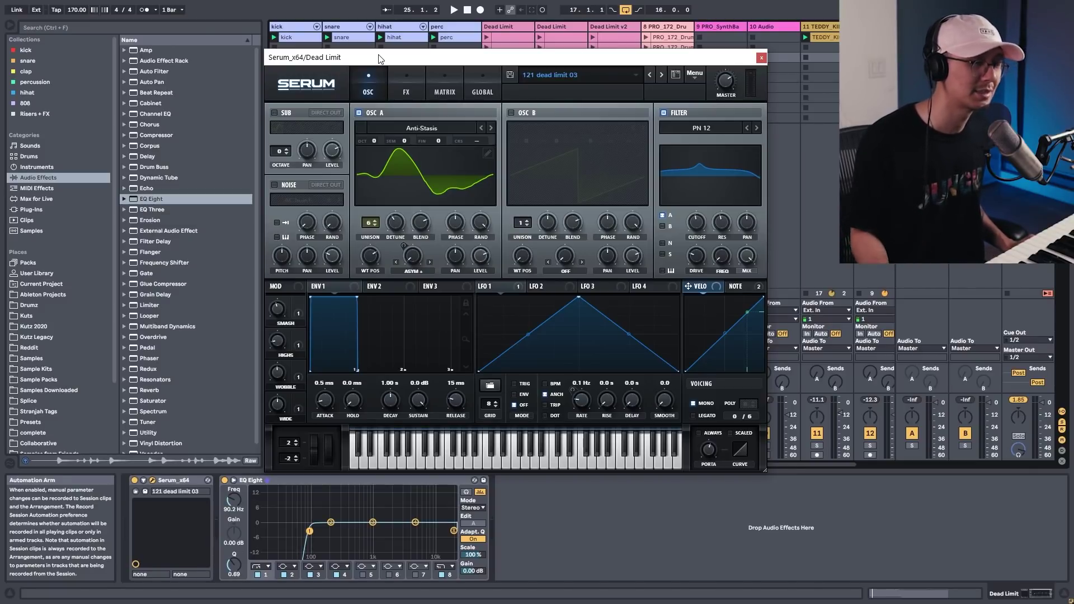
{"action": "left_click", "coordinate": [761, 58]}
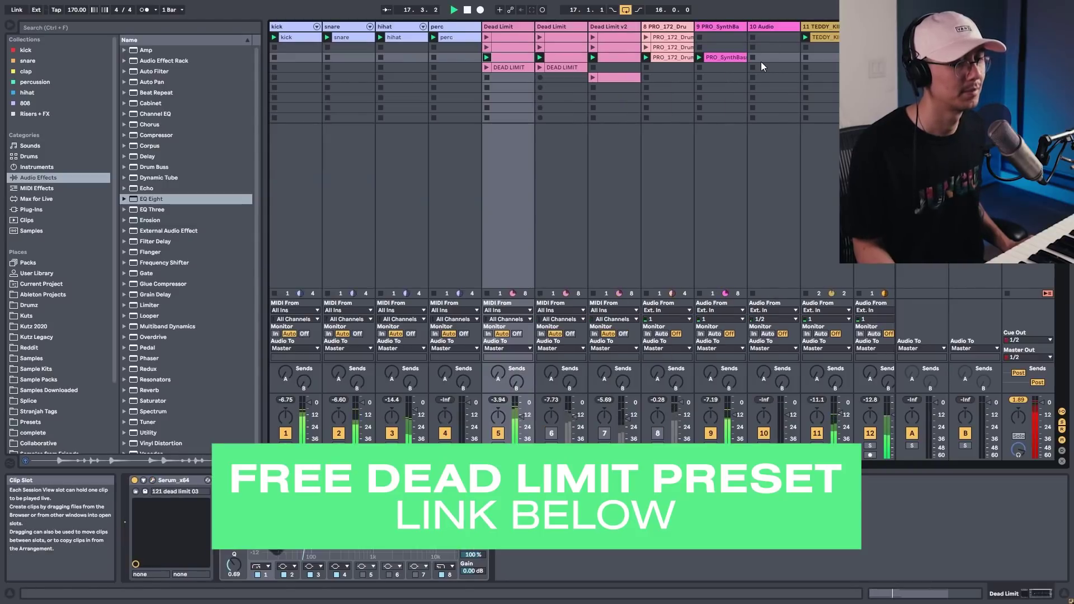